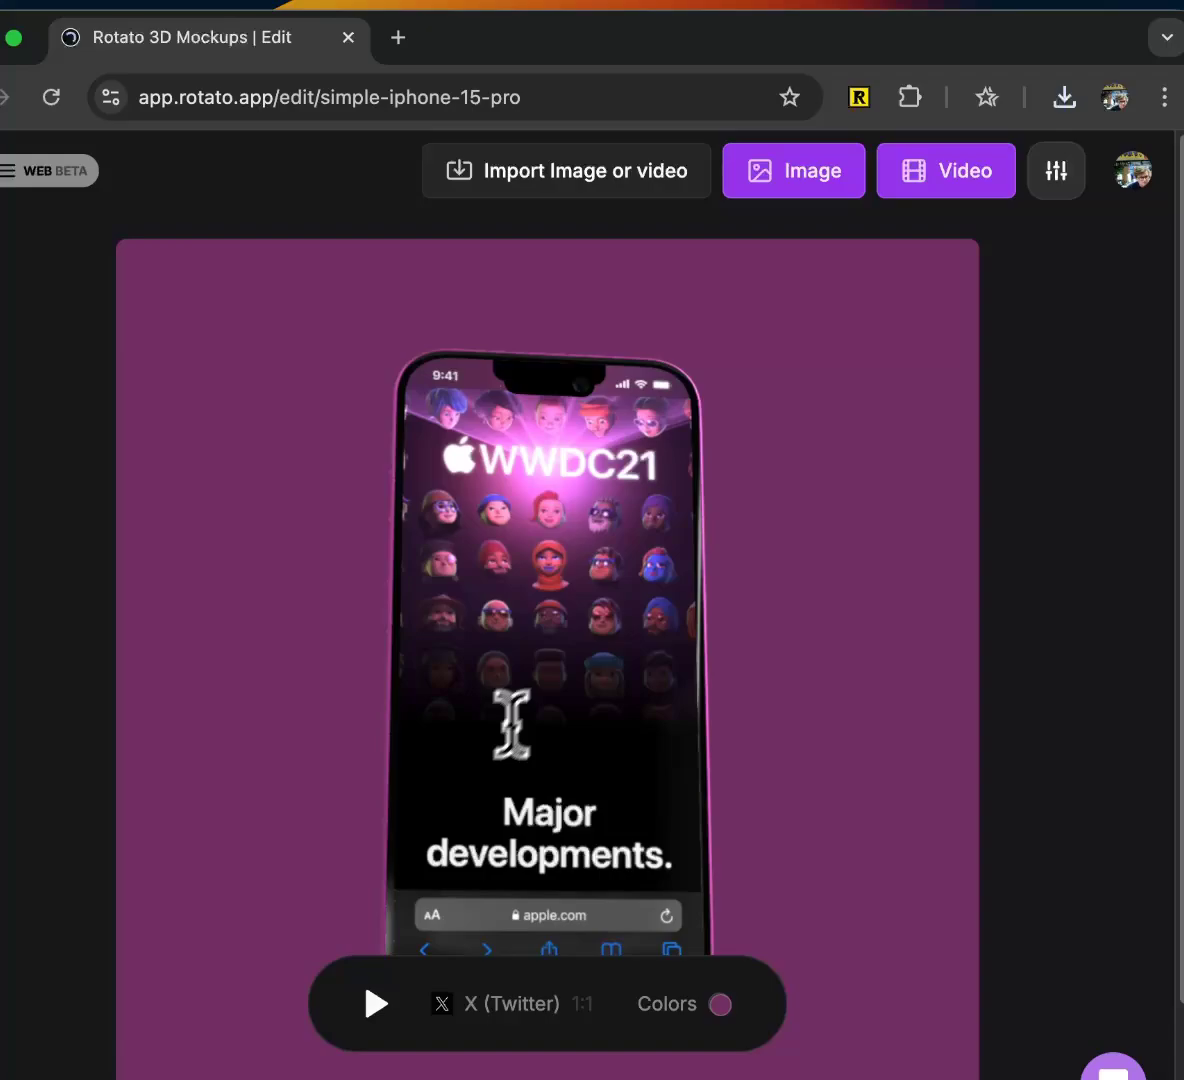
- Rotate the iPhone 15 Pro through several angles, settling on a gentle tilt against purple
{"action": "mouse_move", "coordinate": [515, 714]}
{"action": "left_mouse_down"}
{"action": "mouse_move", "coordinate": [540, 627]}
{"action": "mouse_move", "coordinate": [620, 642]}
{"action": "left_mouse_up"}
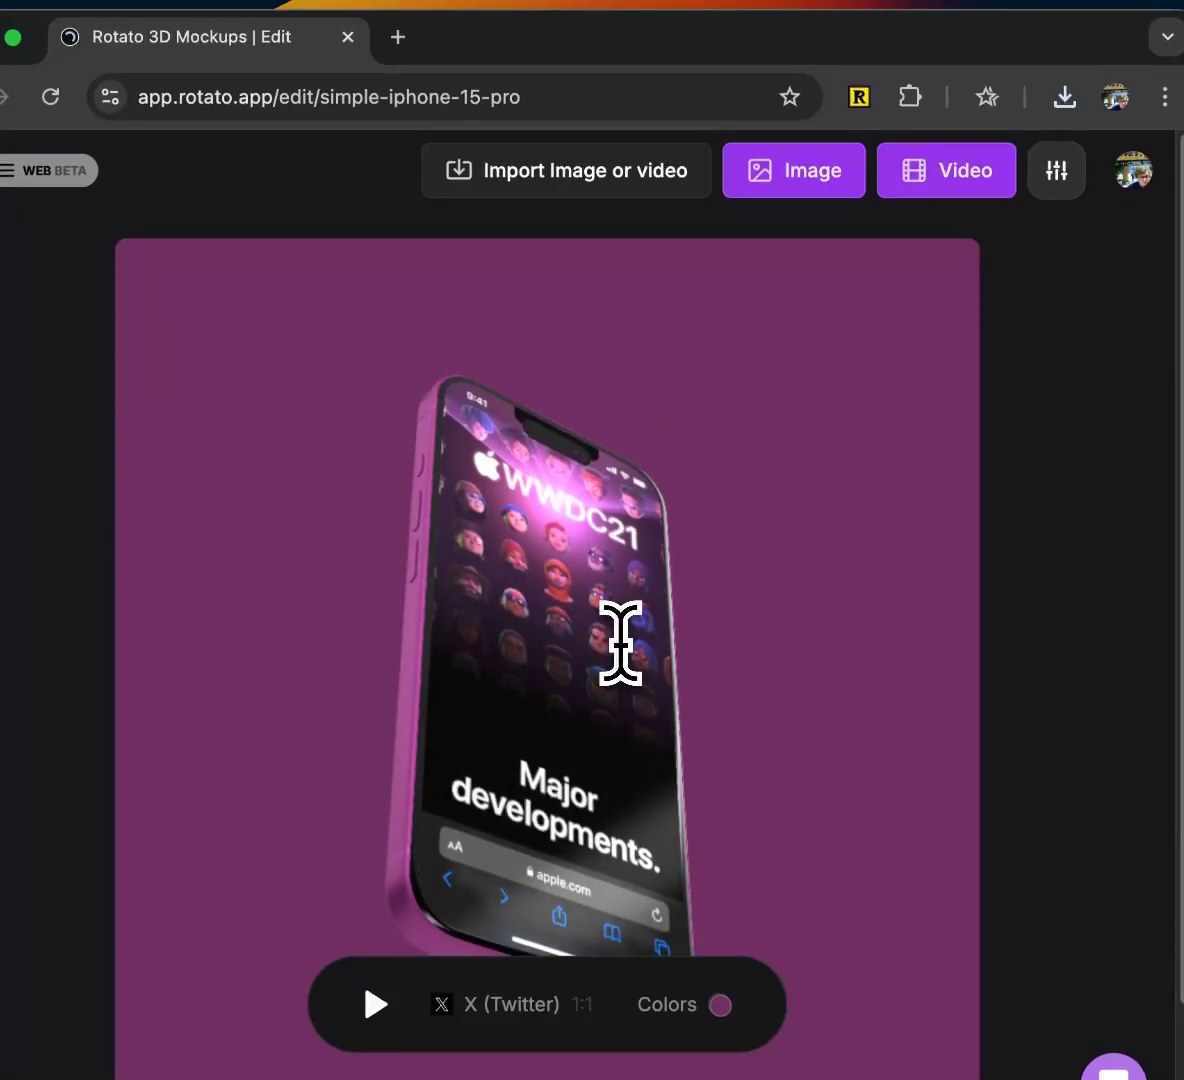
{"action": "left_click_drag", "start_coordinate": [620, 642], "coordinate": [513, 714]}
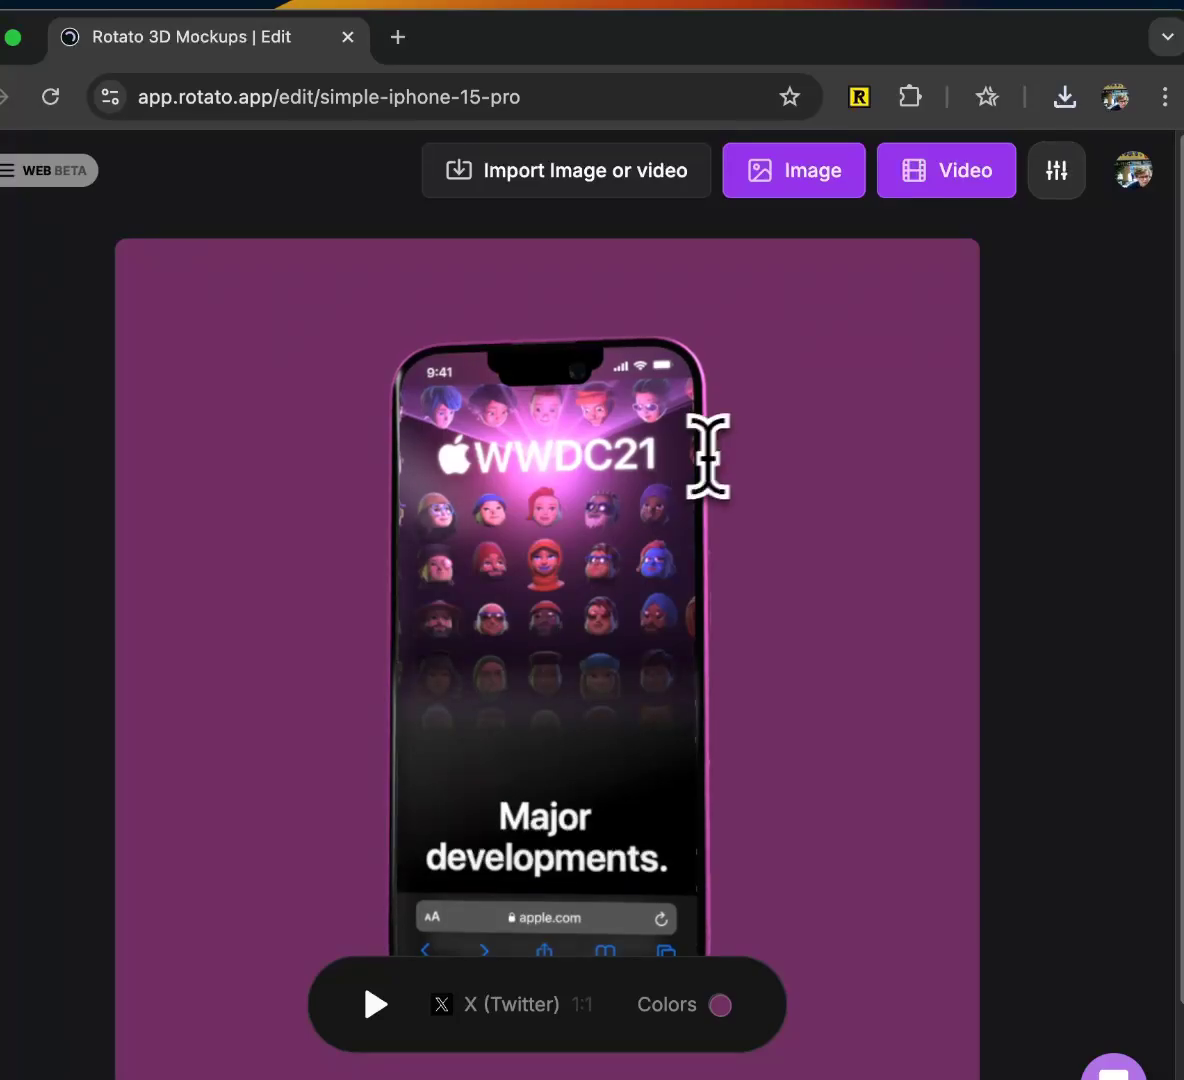
{"action": "left_click_drag", "start_coordinate": [708, 456], "coordinate": [616, 629]}
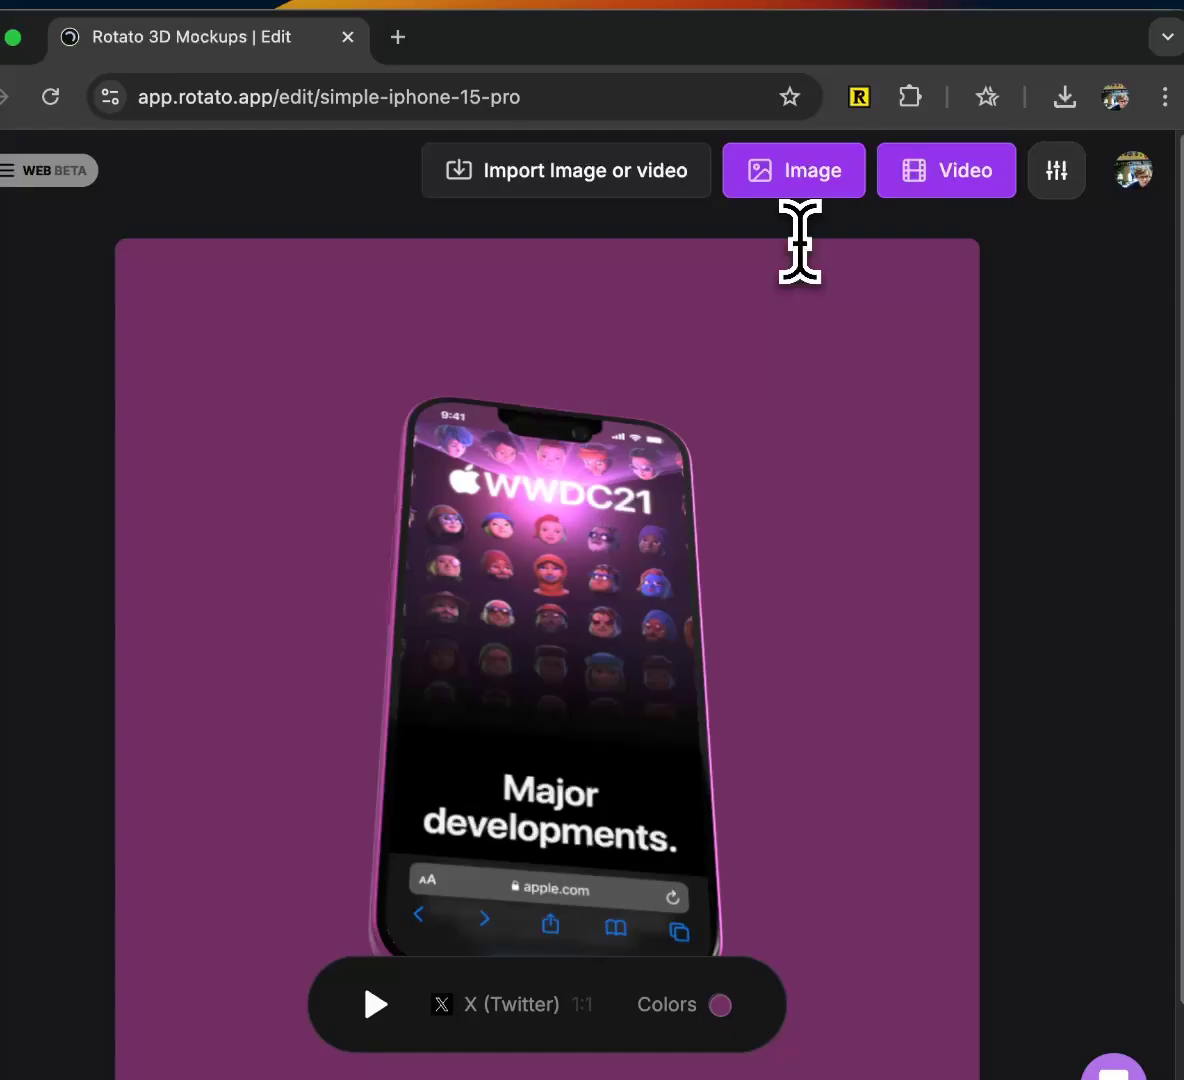
- Render and download a 3072×3072 PNG of the tilted phone, then dismiss the result
{"action": "left_click", "coordinate": [800, 185]}
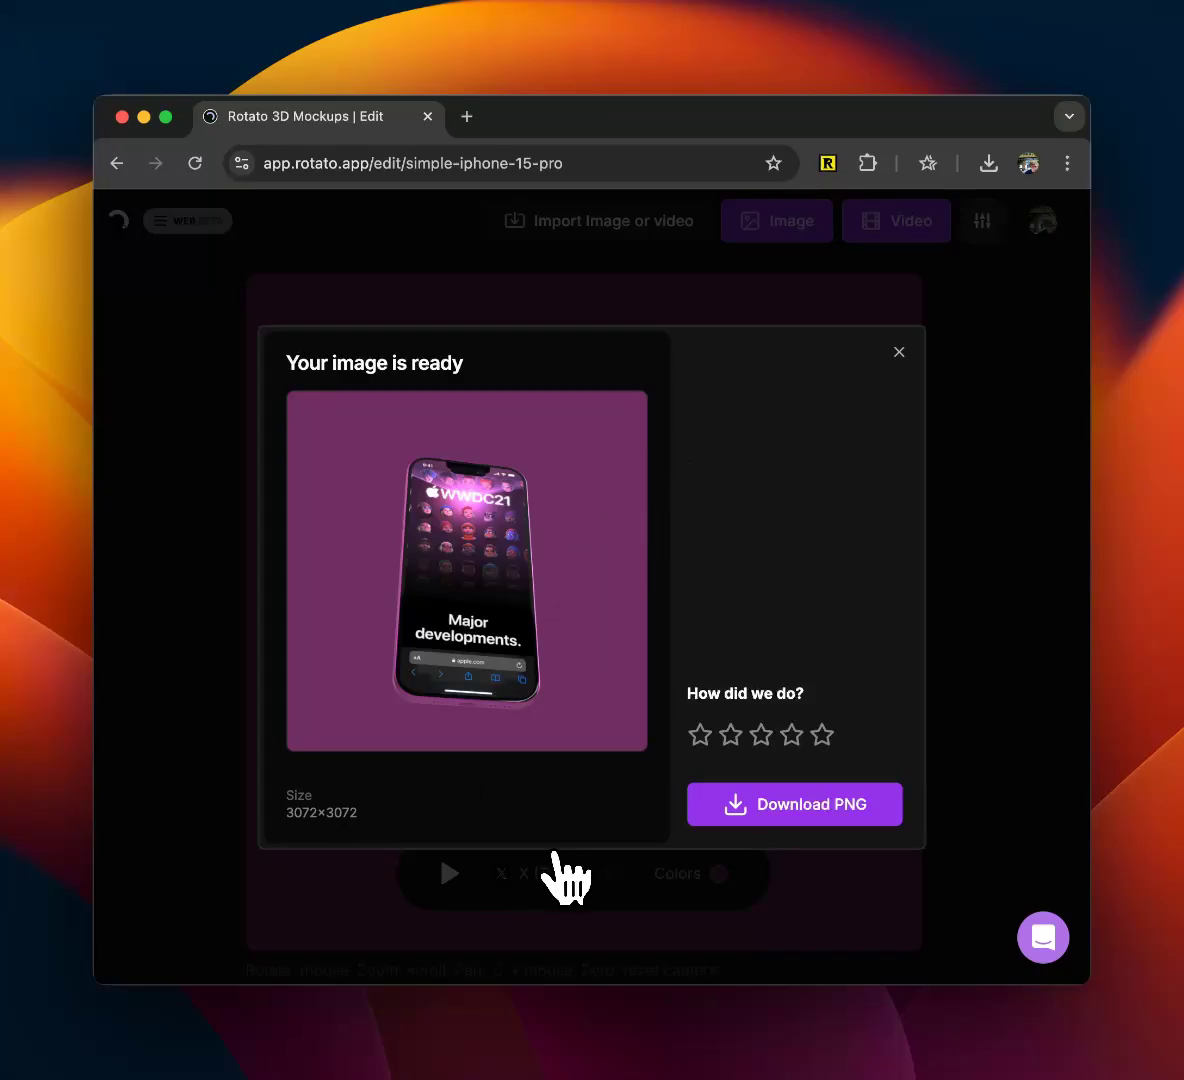
{"action": "left_click", "coordinate": [800, 808]}
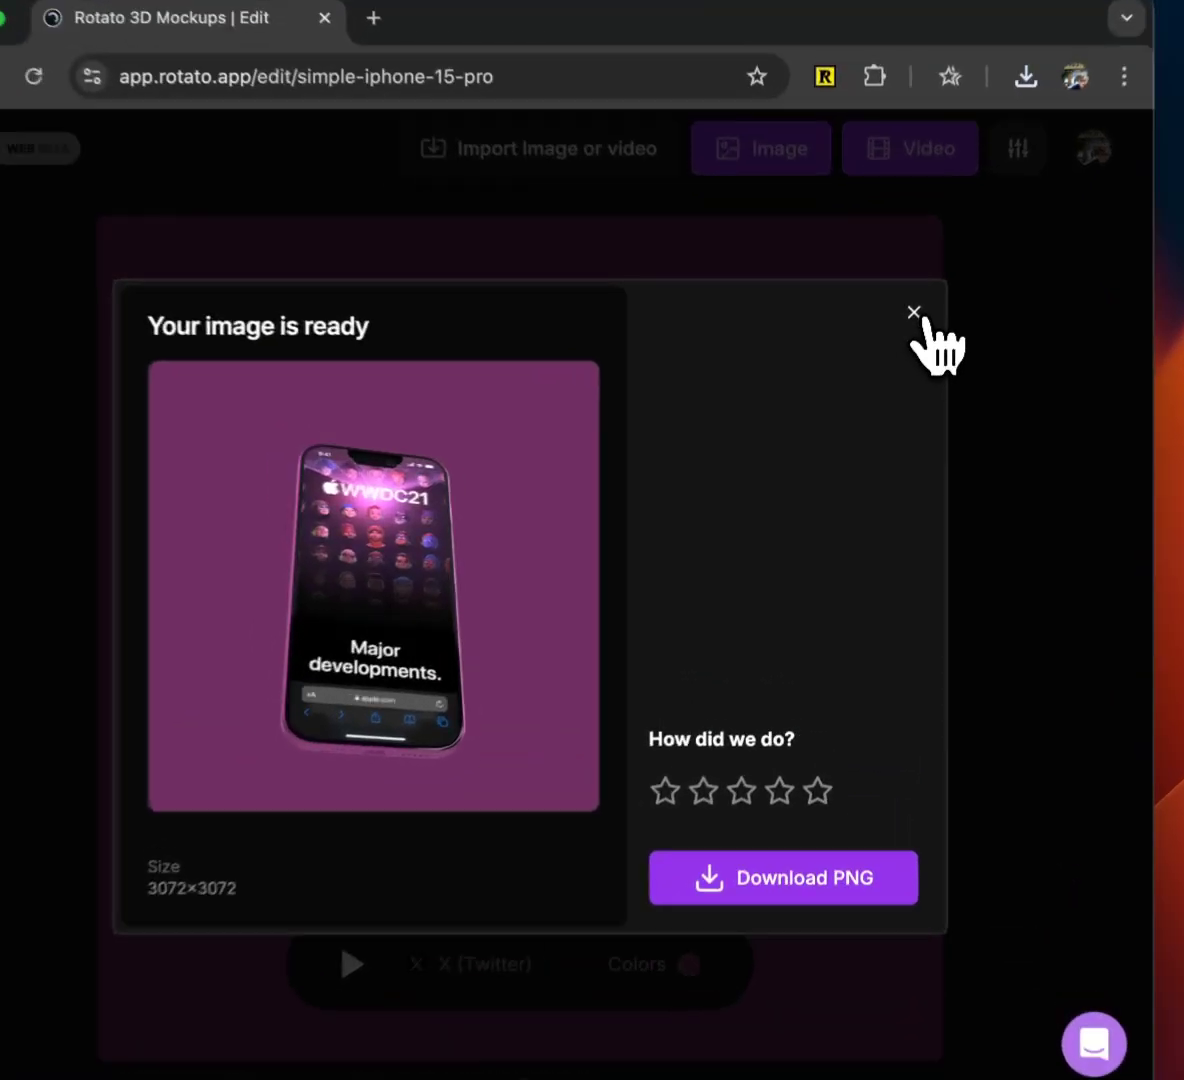
{"action": "left_click", "coordinate": [900, 353]}
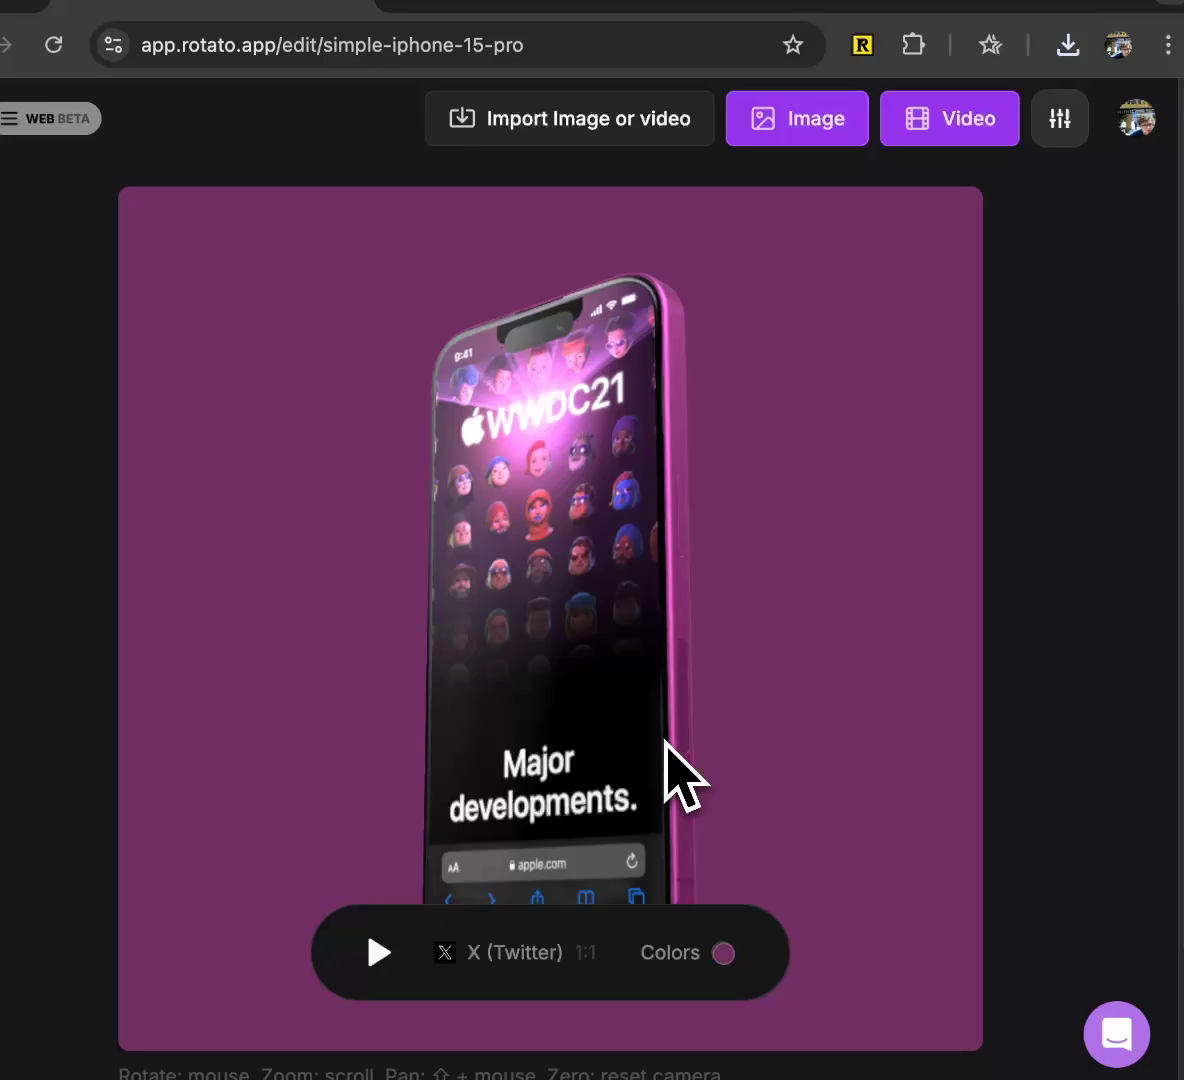
- Swing the phone to a new angle and zoom into a close, tilted view of its screen
{"action": "mouse_move", "coordinate": [858, 790]}
{"action": "left_mouse_down"}
{"action": "mouse_move", "coordinate": [820, 767]}
{"action": "mouse_move", "coordinate": [668, 605]}
{"action": "mouse_move", "coordinate": [607, 623]}
{"action": "mouse_move", "coordinate": [637, 616]}
{"action": "left_mouse_up"}
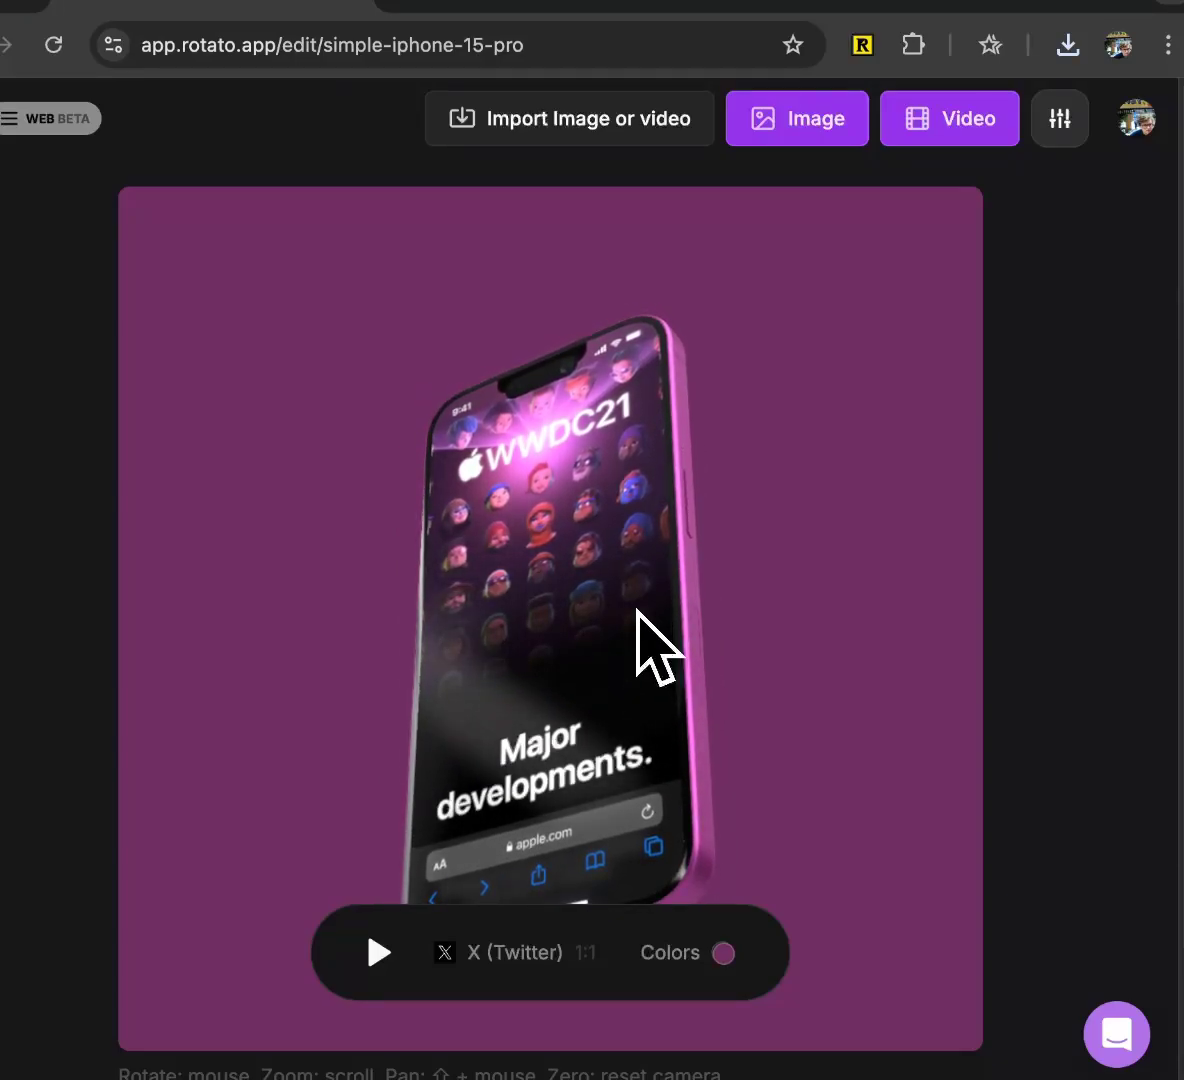
{"action": "scroll", "coordinate": [666, 582], "scroll_direction": "up", "scroll_amount": 3}
{"action": "scroll", "coordinate": [666, 585], "scroll_direction": "up", "scroll_amount": 3}
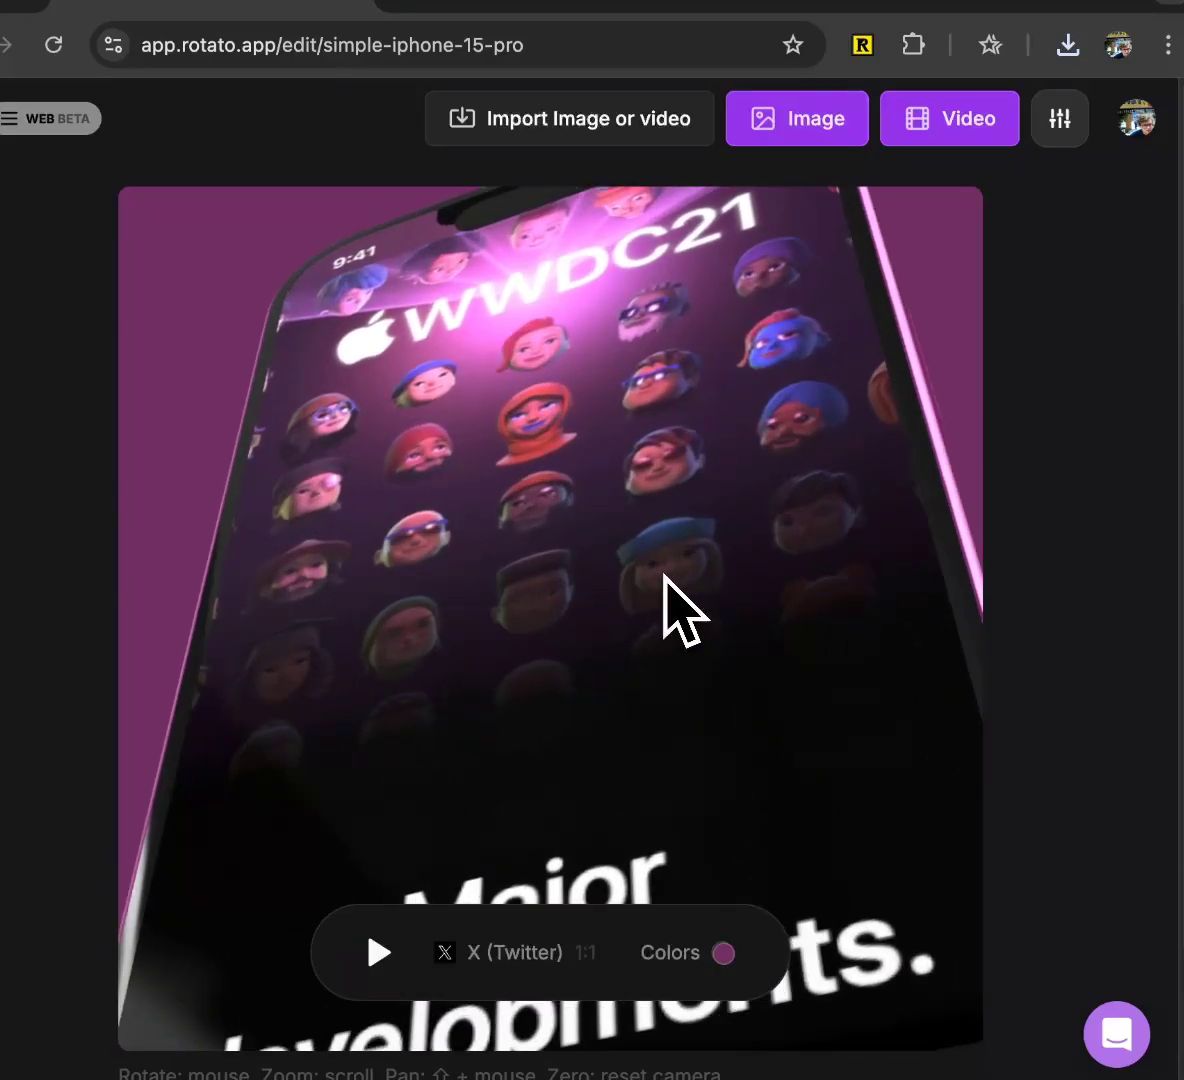
{"action": "scroll", "coordinate": [684, 542], "scroll_direction": "up", "scroll_amount": 3}
{"action": "left_click_drag", "start_coordinate": [684, 542], "coordinate": [658, 587]}
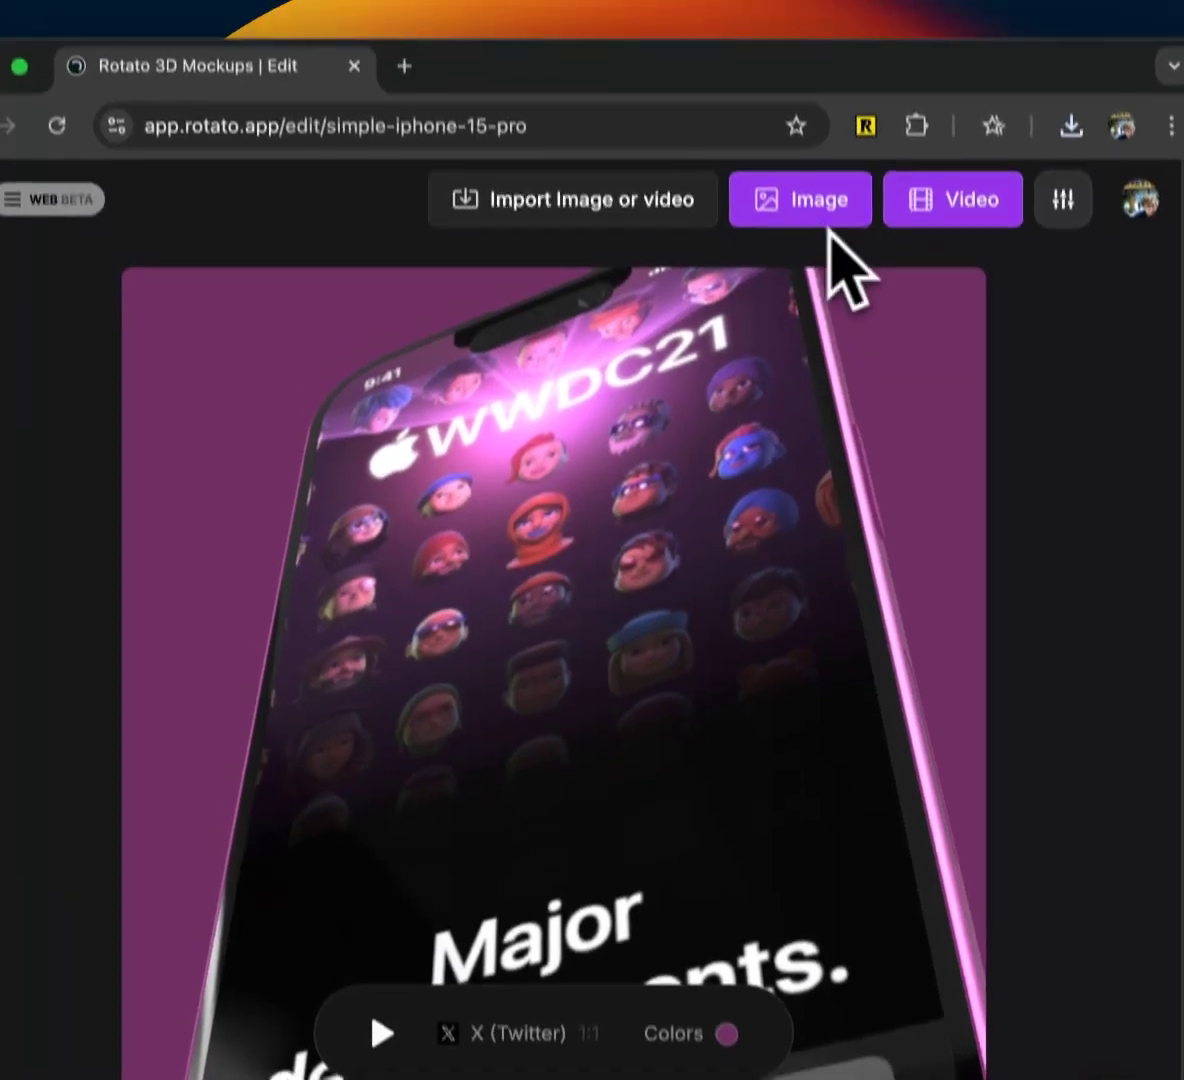
- Render a second 3072×3072 image of the close-up, then turn the phone upright and front-facing
{"action": "left_click", "coordinate": [805, 130]}
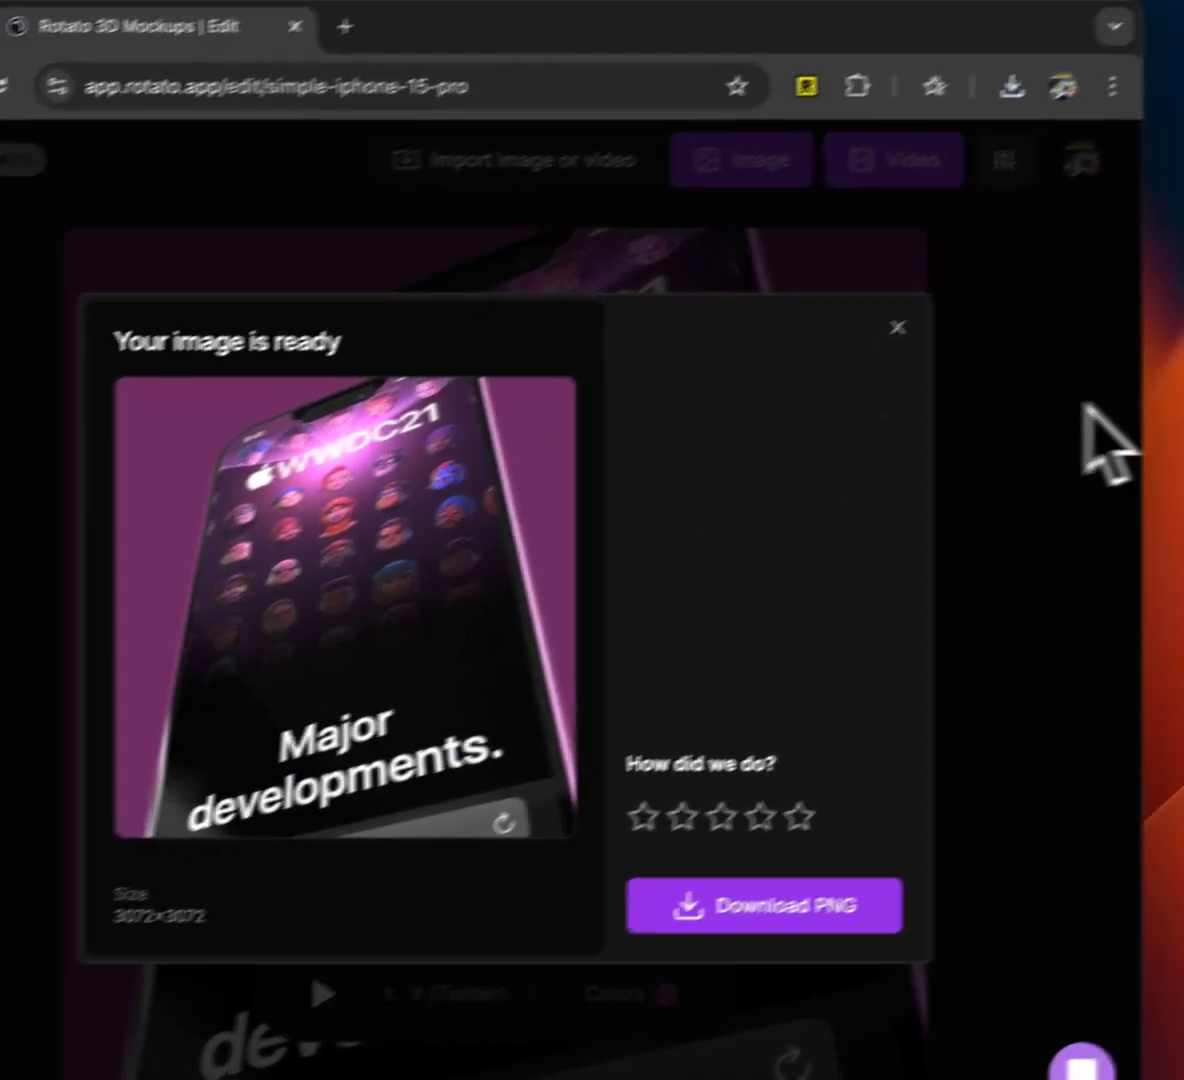
{"action": "left_click", "coordinate": [1136, 506]}
{"action": "left_click_drag", "start_coordinate": [765, 505], "coordinate": [780, 540]}
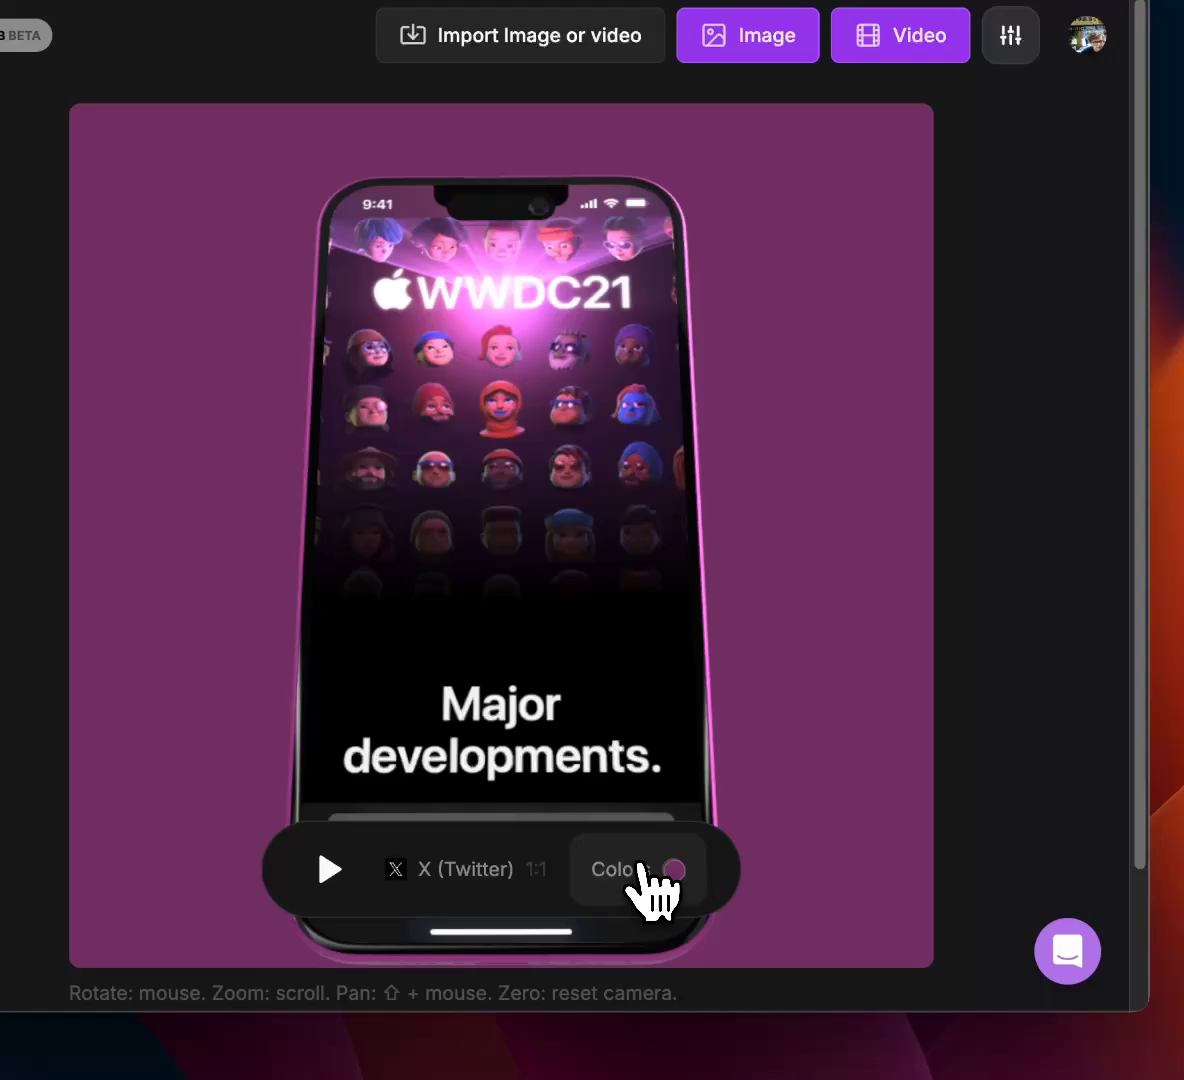
- Apply the light grey-white shadowed theme and check the phone in side and front views
{"action": "left_click", "coordinate": [645, 880]}
{"action": "left_click", "coordinate": [500, 470]}
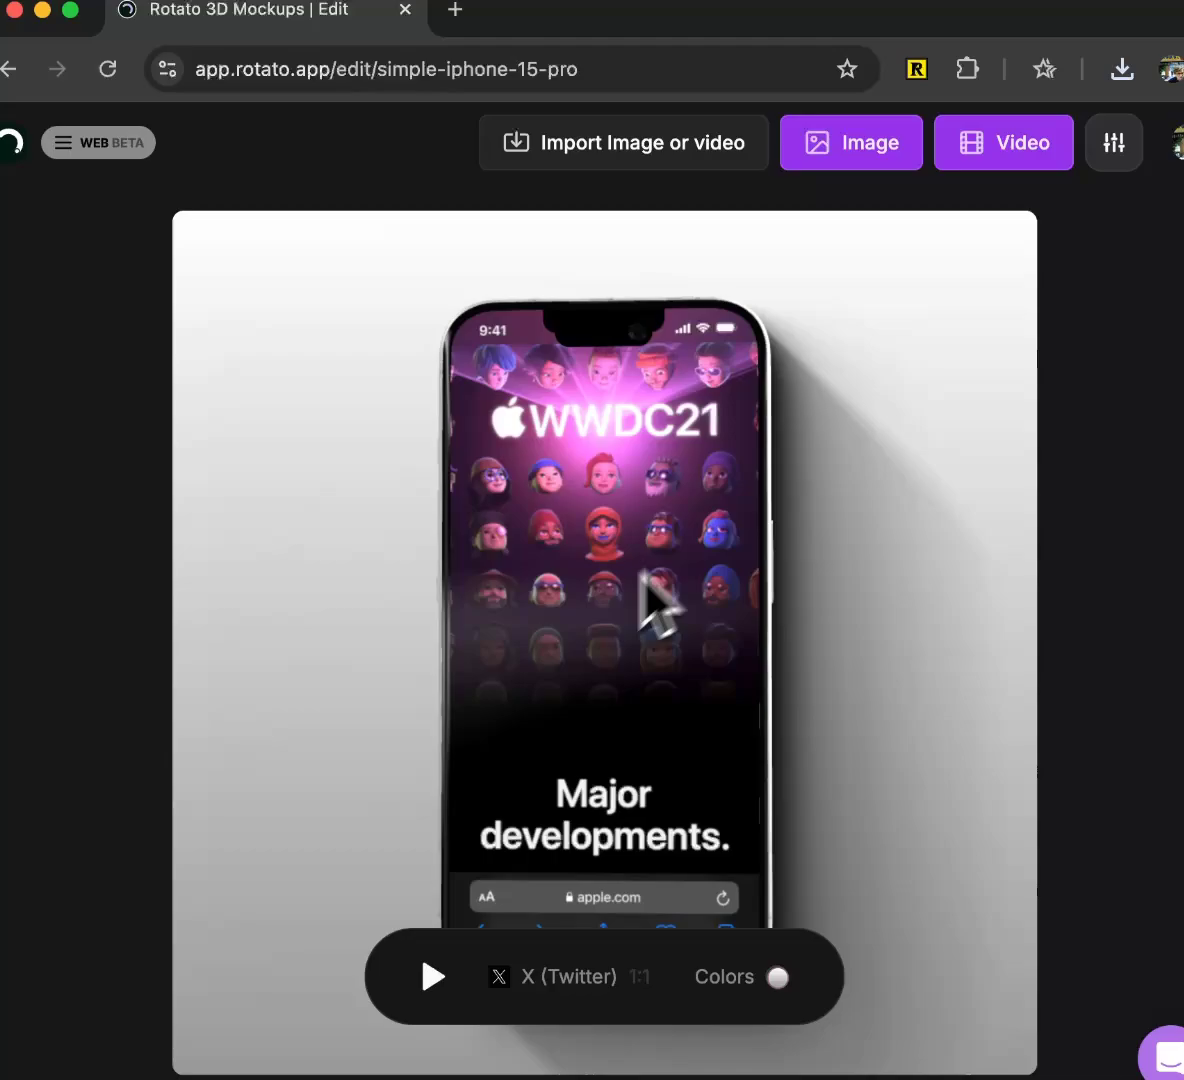
{"action": "mouse_move", "coordinate": [655, 603]}
{"action": "left_mouse_down"}
{"action": "mouse_move", "coordinate": [447, 500]}
{"action": "mouse_move", "coordinate": [661, 462]}
{"action": "left_mouse_up"}
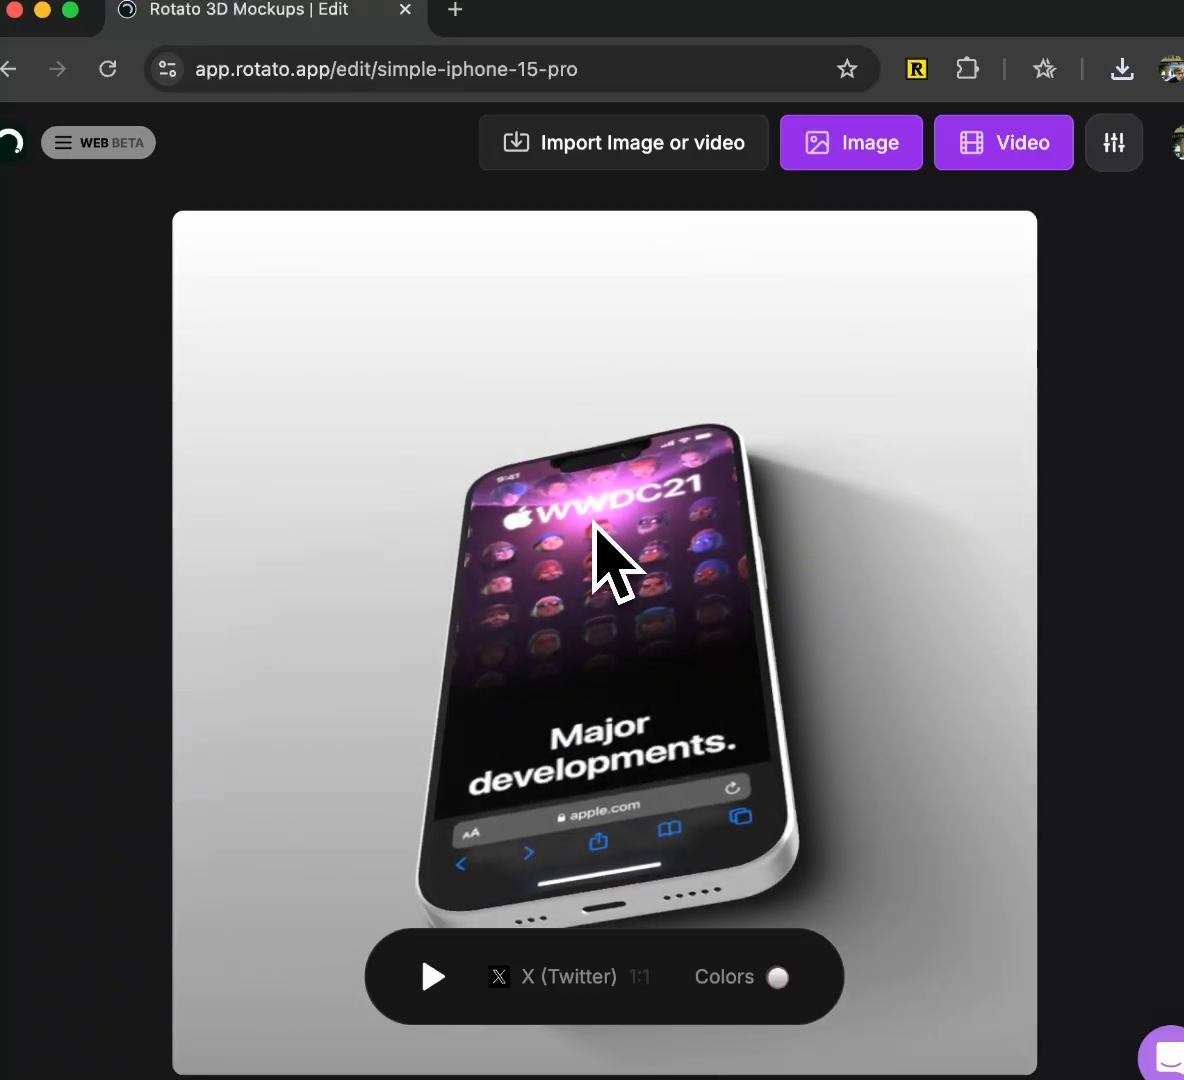
{"action": "left_click_drag", "start_coordinate": [540, 571], "coordinate": [592, 619]}
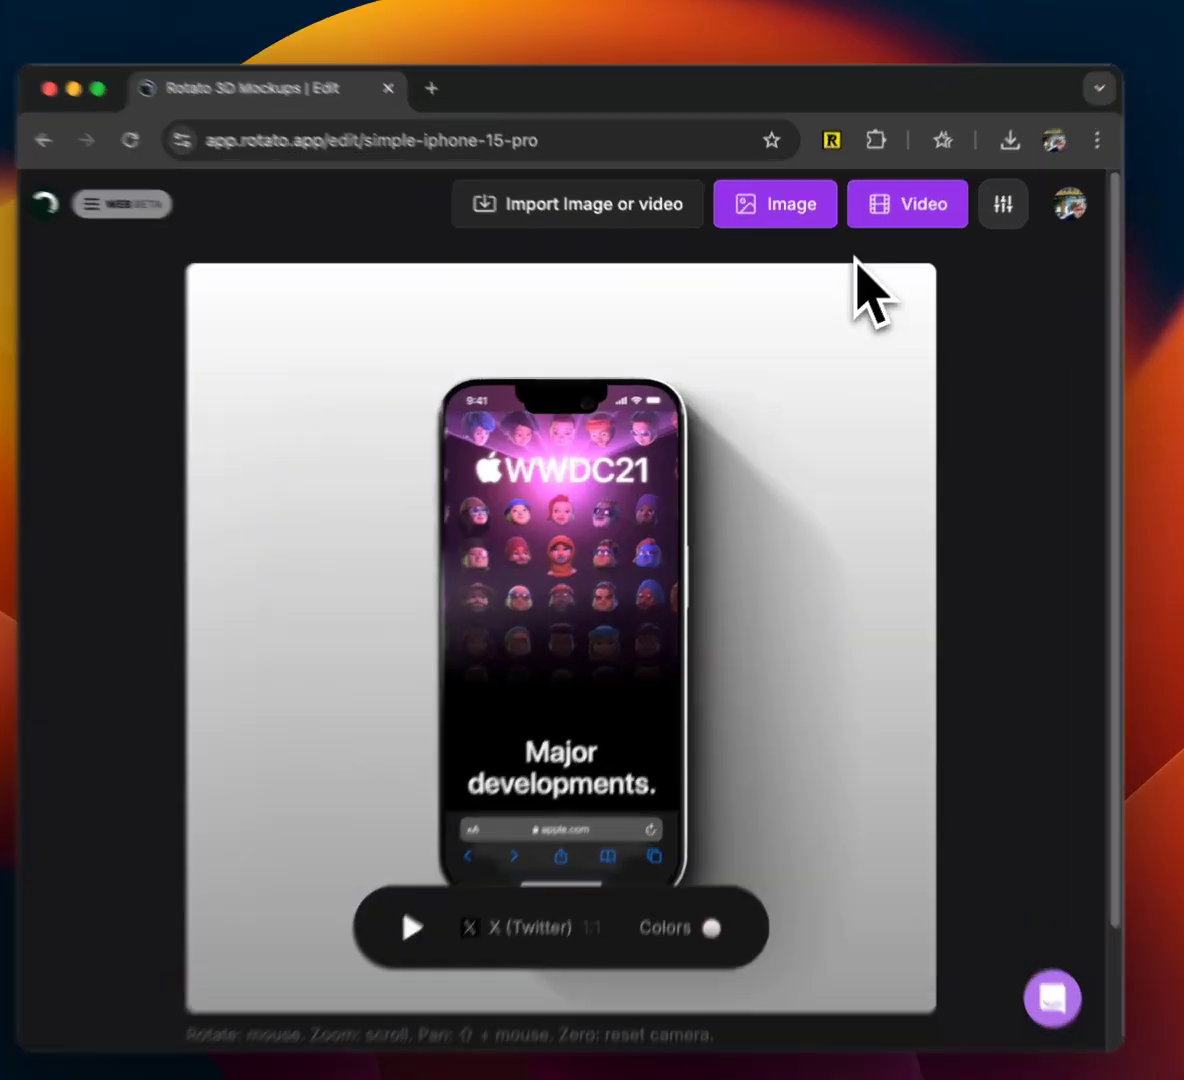
- Render a 3072×3072 image of the front-facing phone on white and give it a star rating
{"action": "left_click", "coordinate": [777, 221]}
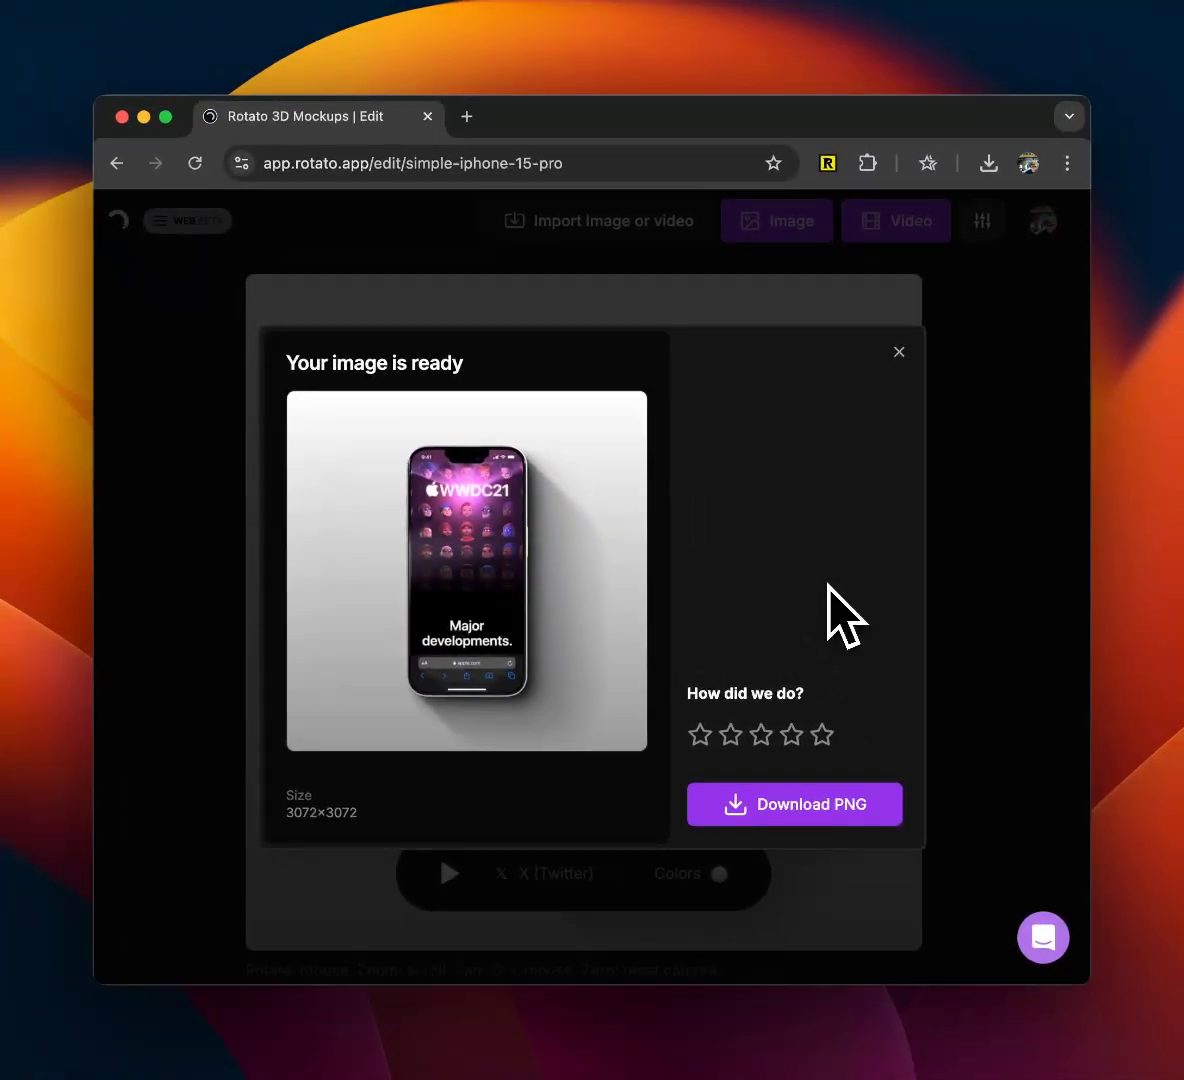
{"action": "left_click", "coordinate": [770, 742]}
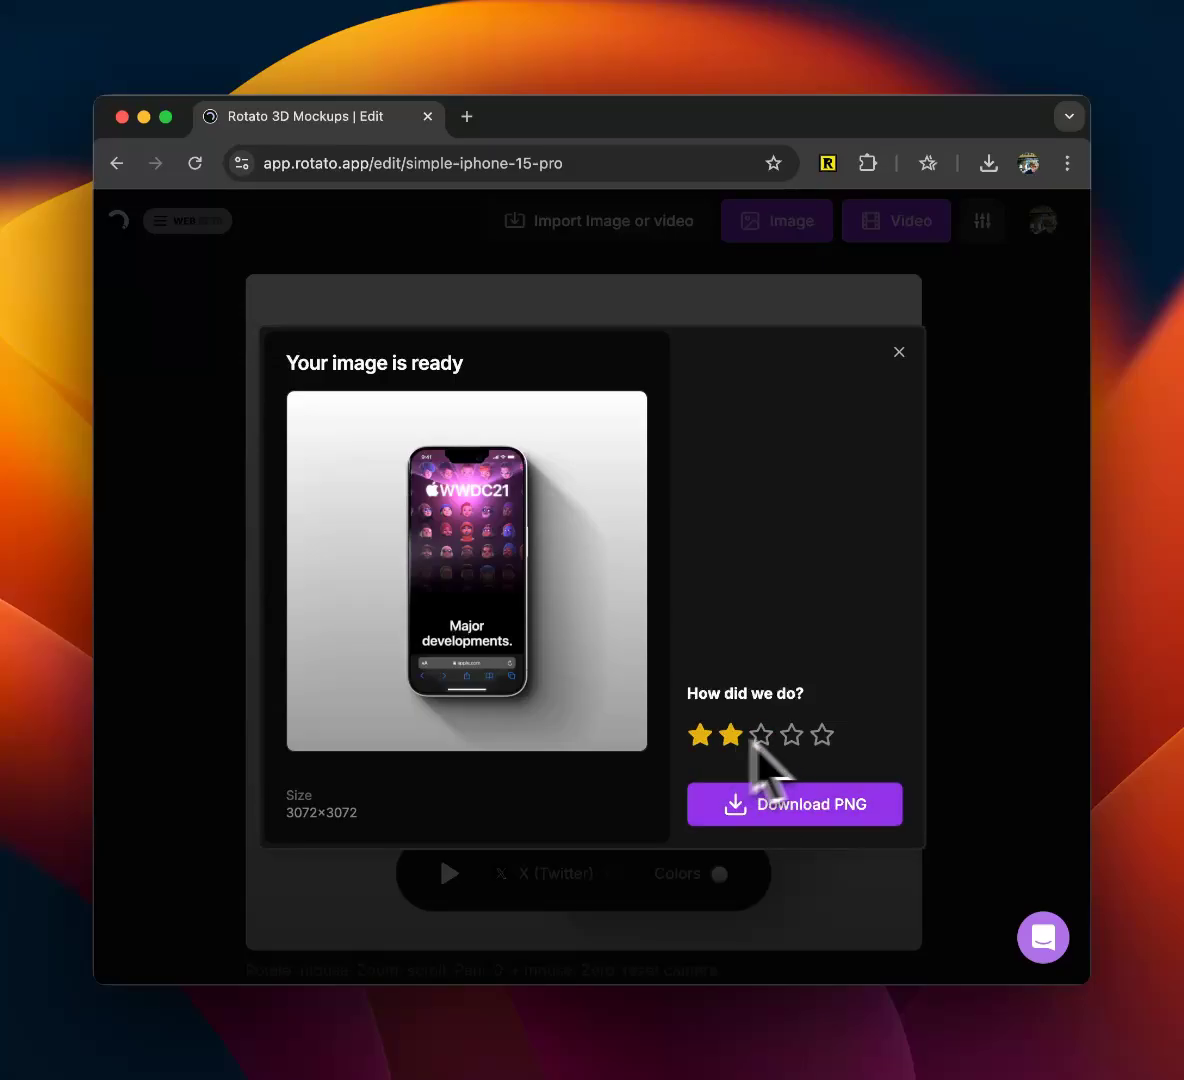
{"action": "left_click", "coordinate": [899, 352]}
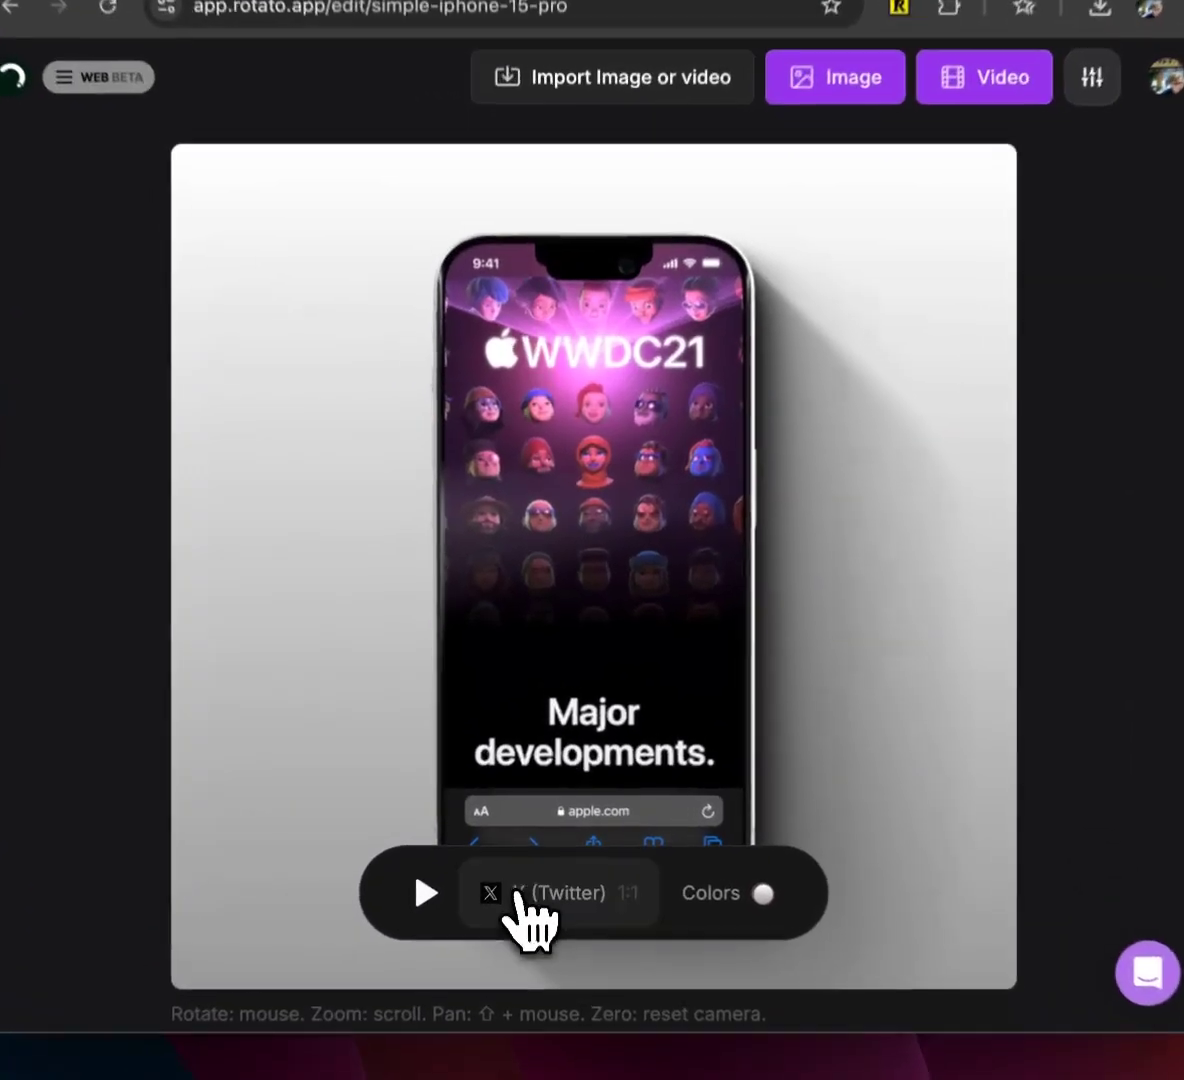
- Switch the frame from Instagram Post to 9:16 Instagram Story and tilt the phone in 3D
{"action": "left_click", "coordinate": [527, 876]}
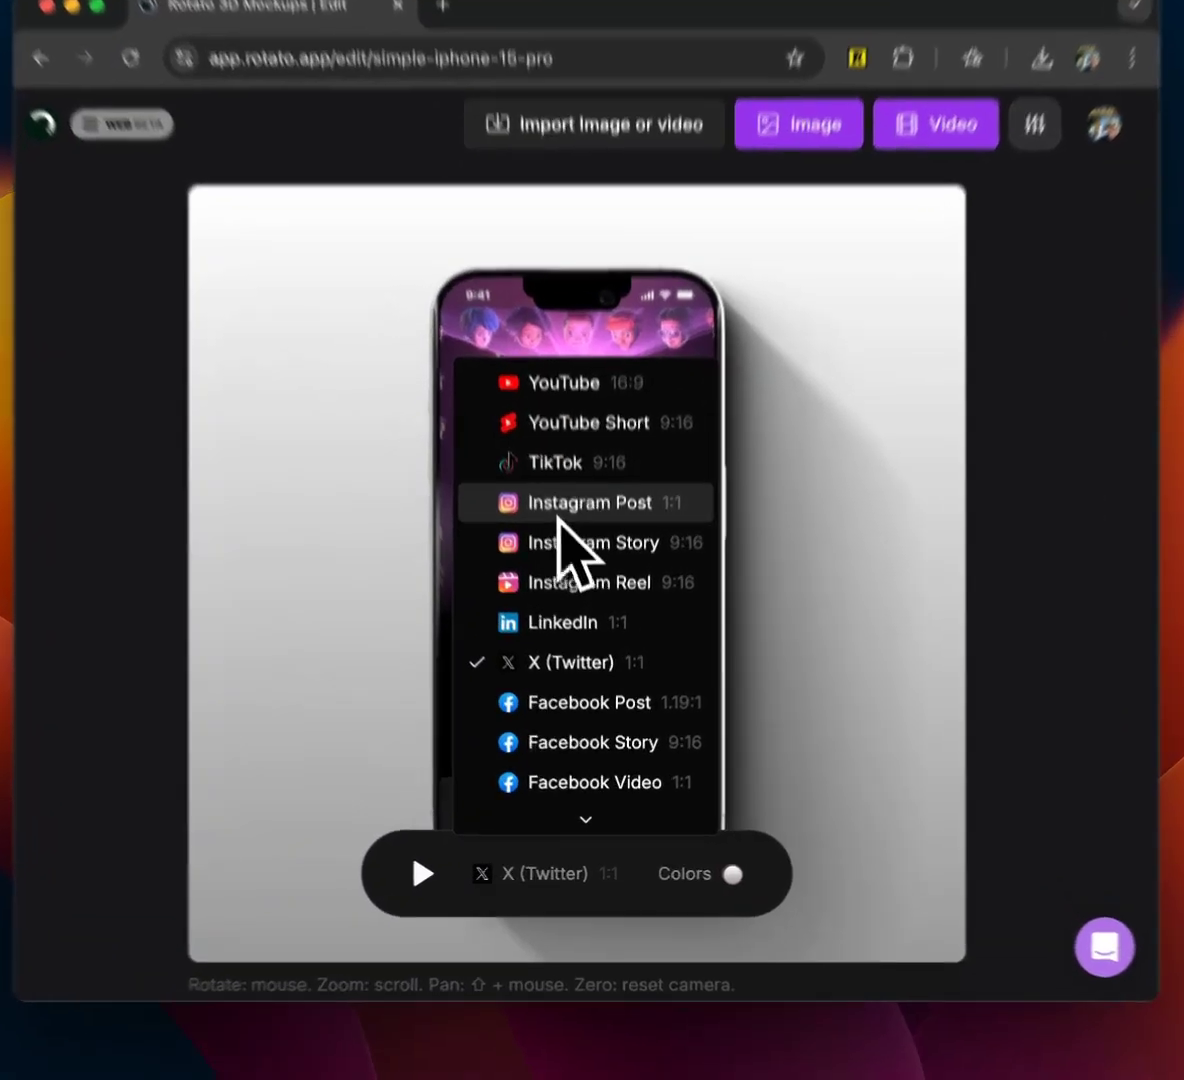
{"action": "left_click", "coordinate": [575, 552]}
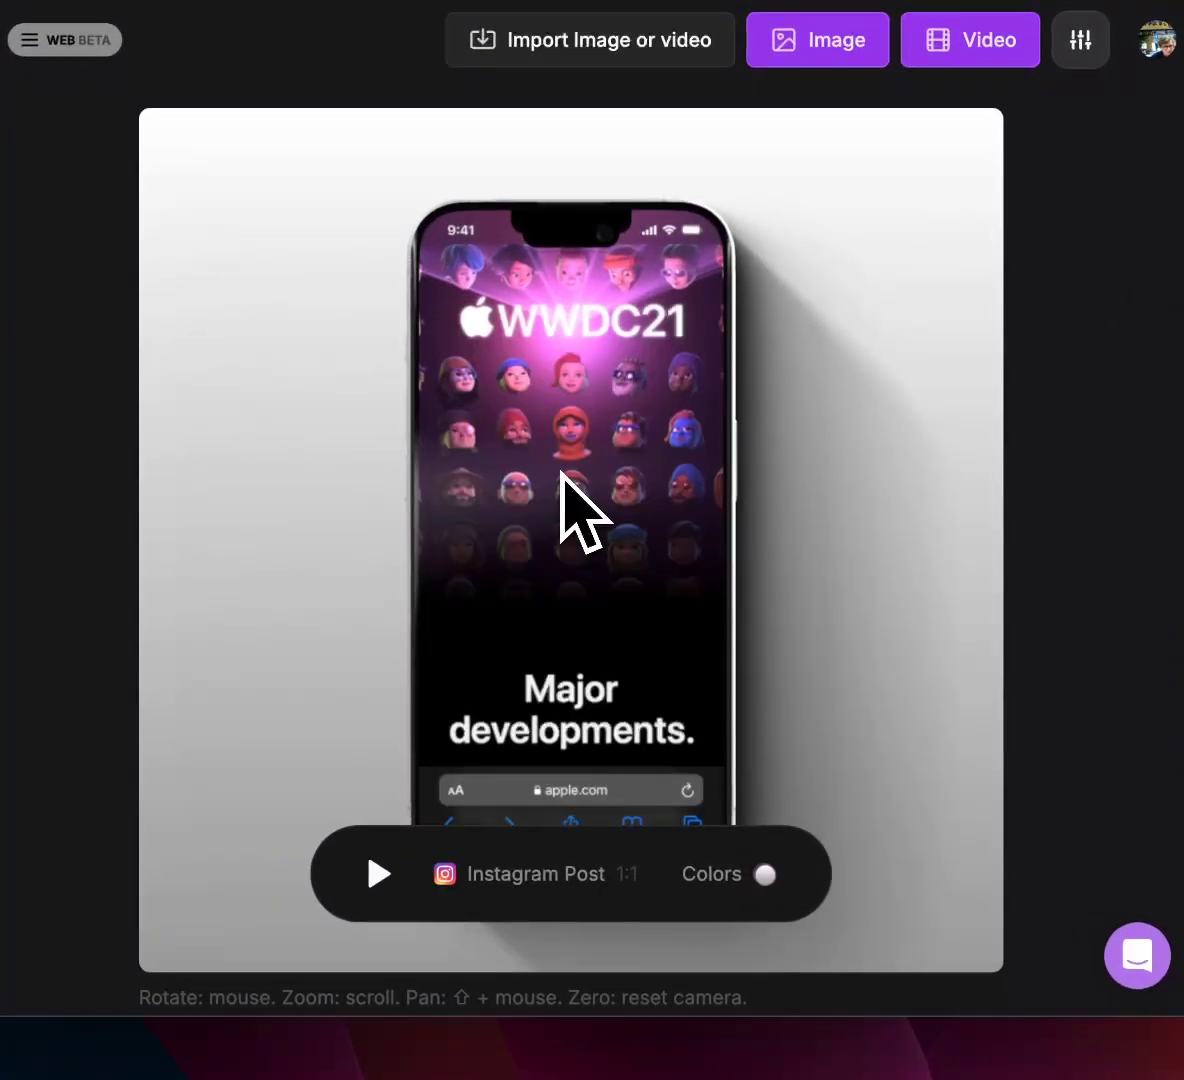
{"action": "left_click", "coordinate": [520, 893]}
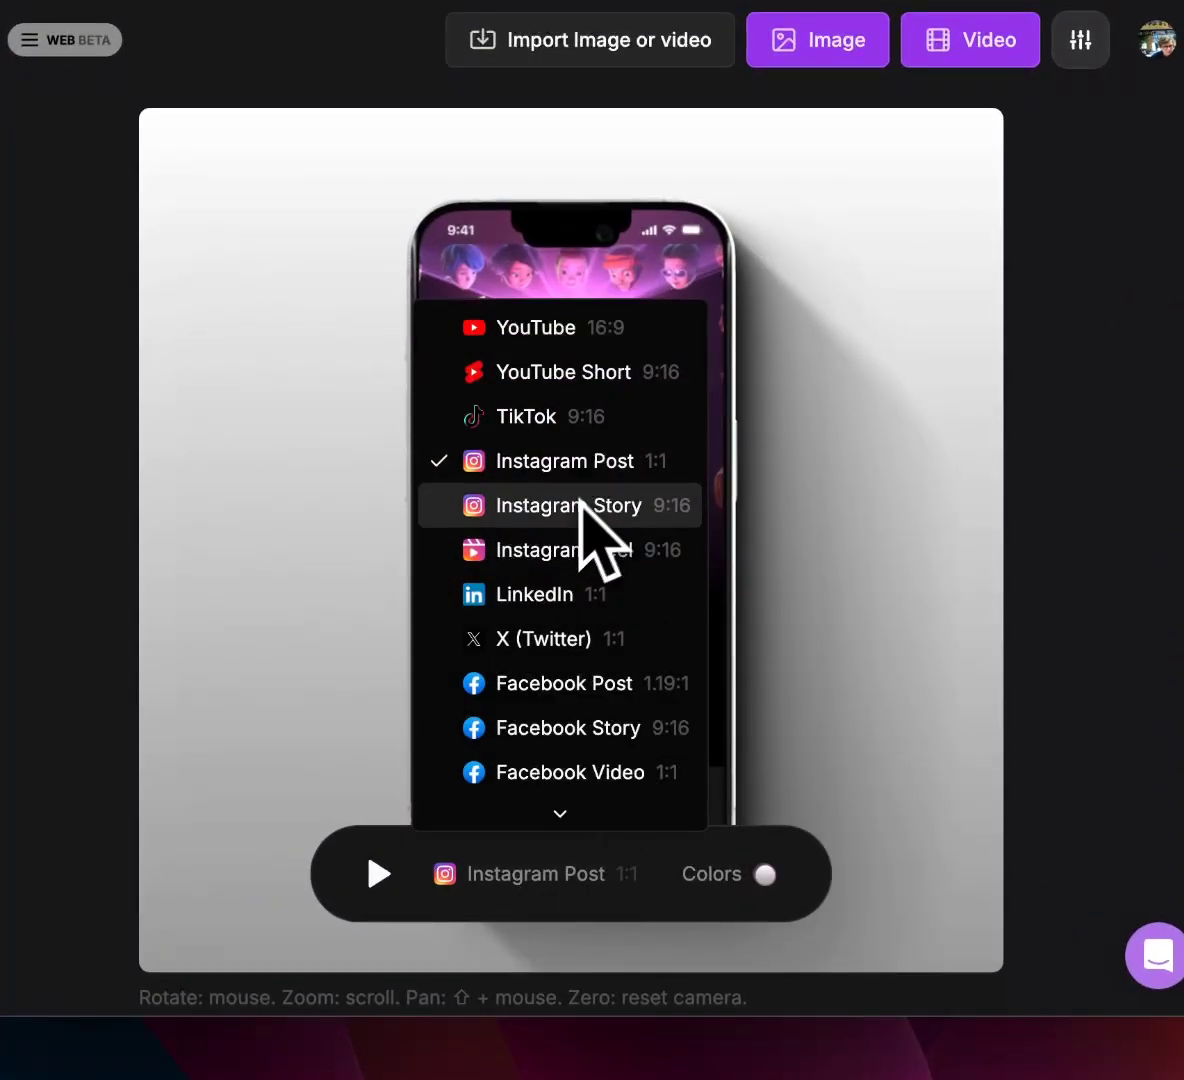
{"action": "left_click", "coordinate": [575, 492]}
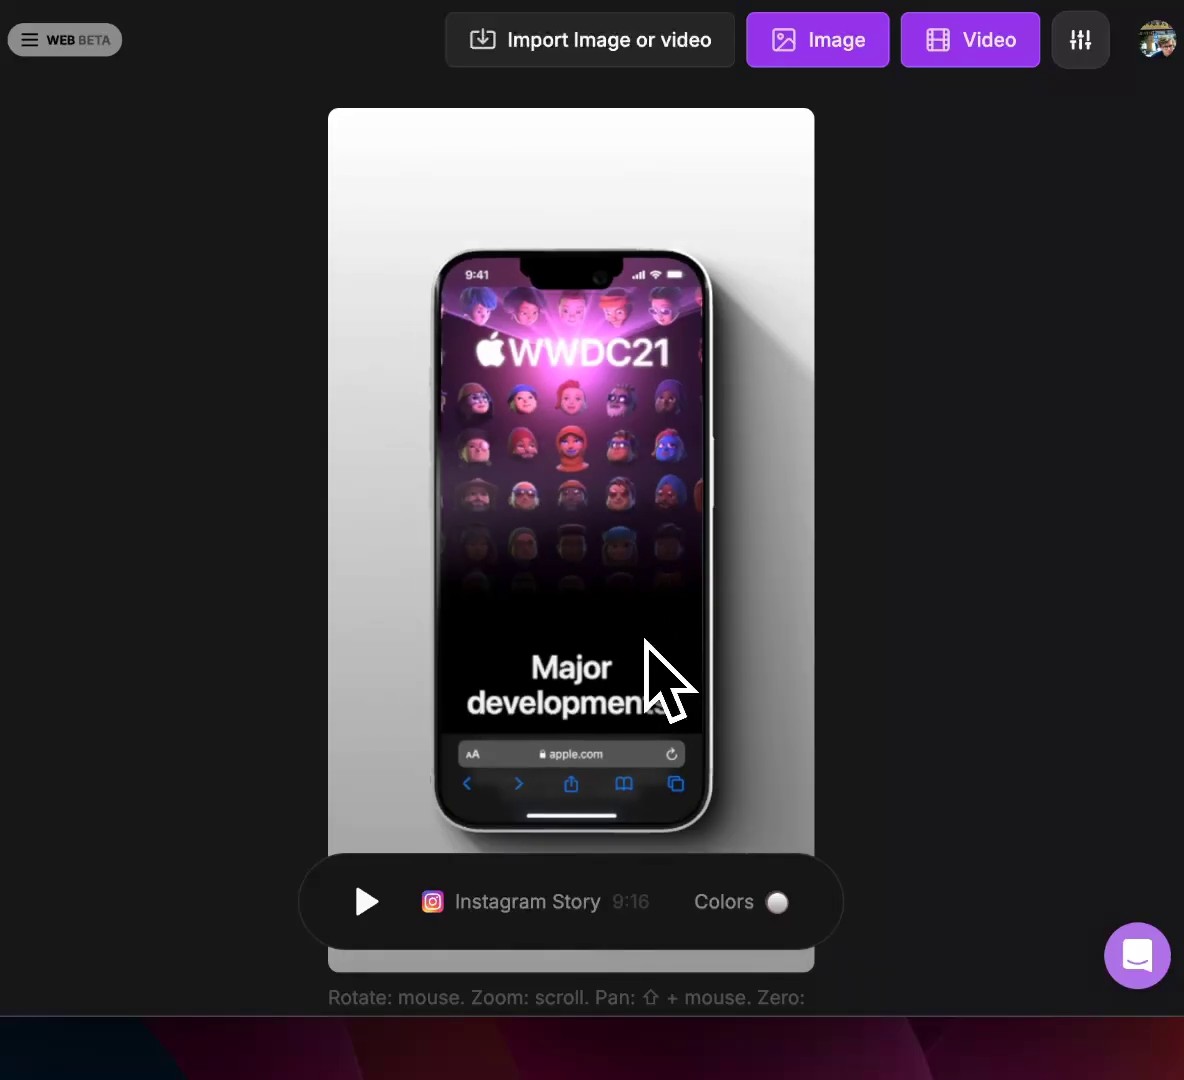
{"action": "left_click_drag", "start_coordinate": [647, 661], "coordinate": [594, 576]}
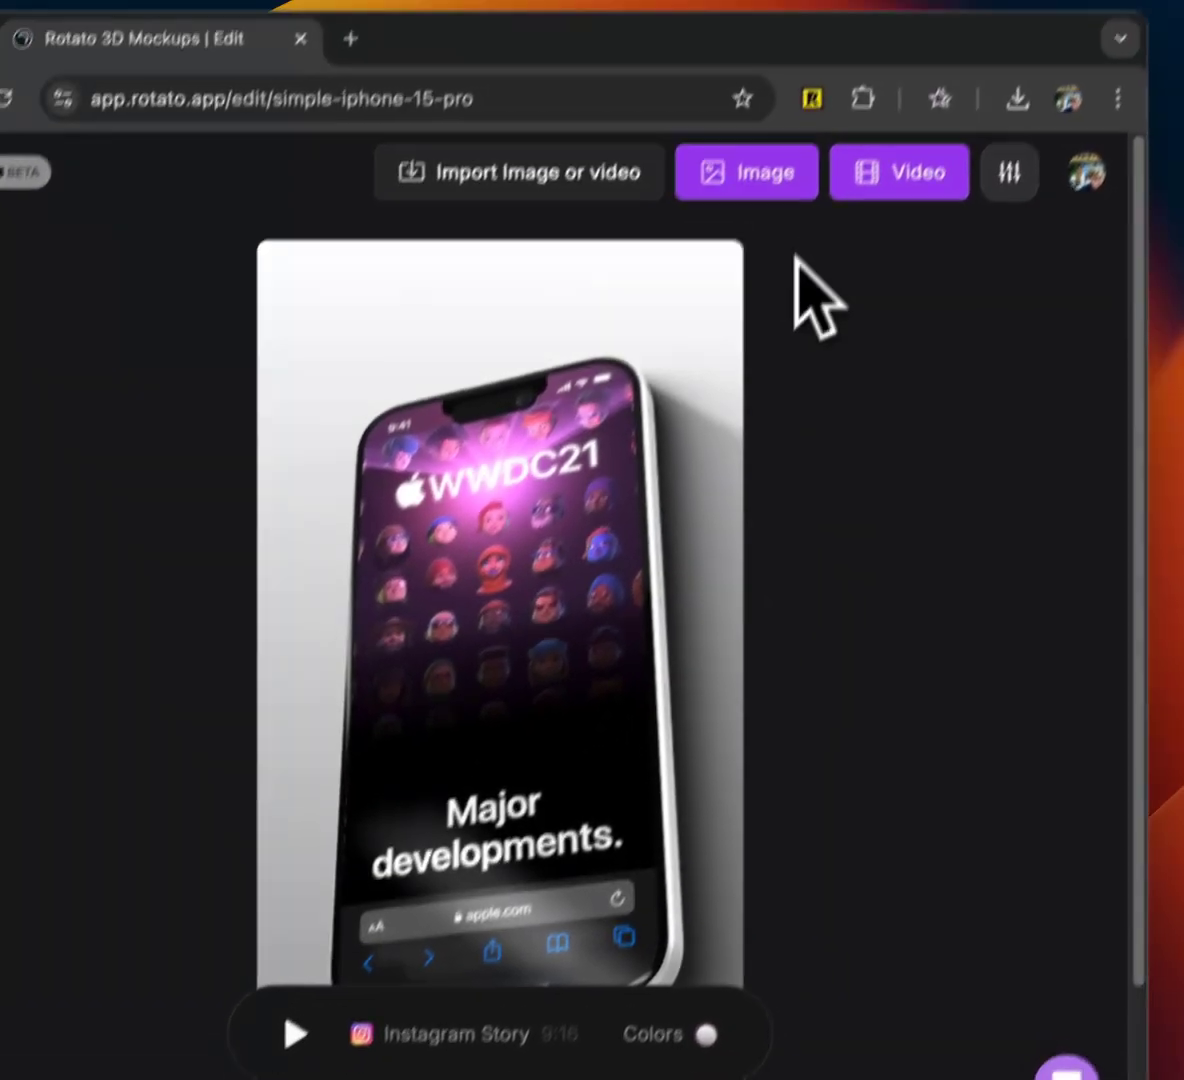
- Render a 2304×4096 portrait image of the tilted phone and dismiss the result
{"action": "left_click", "coordinate": [860, 45]}
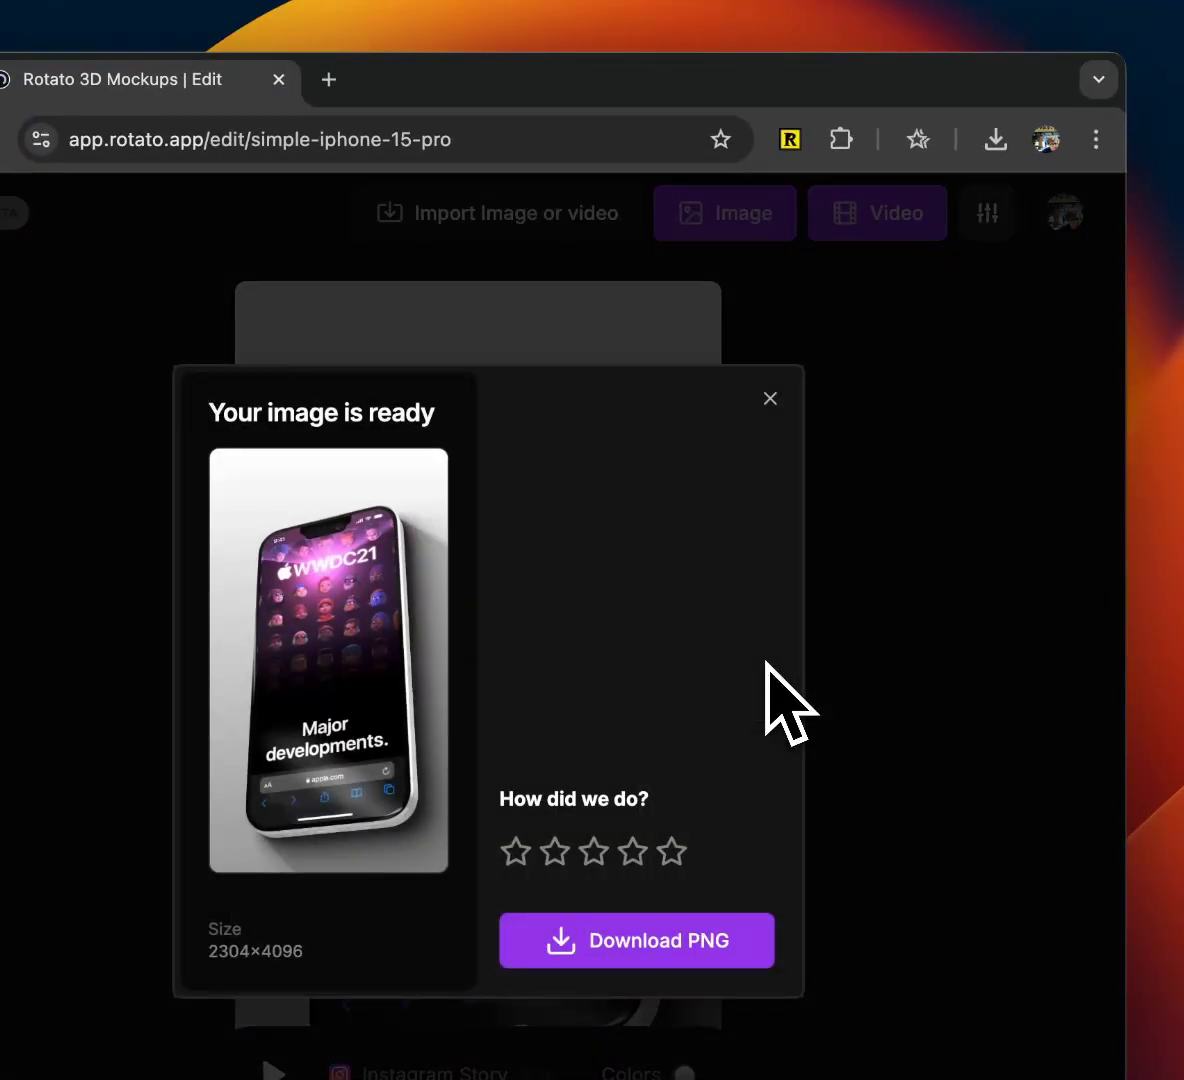
{"action": "left_click", "coordinate": [770, 398]}
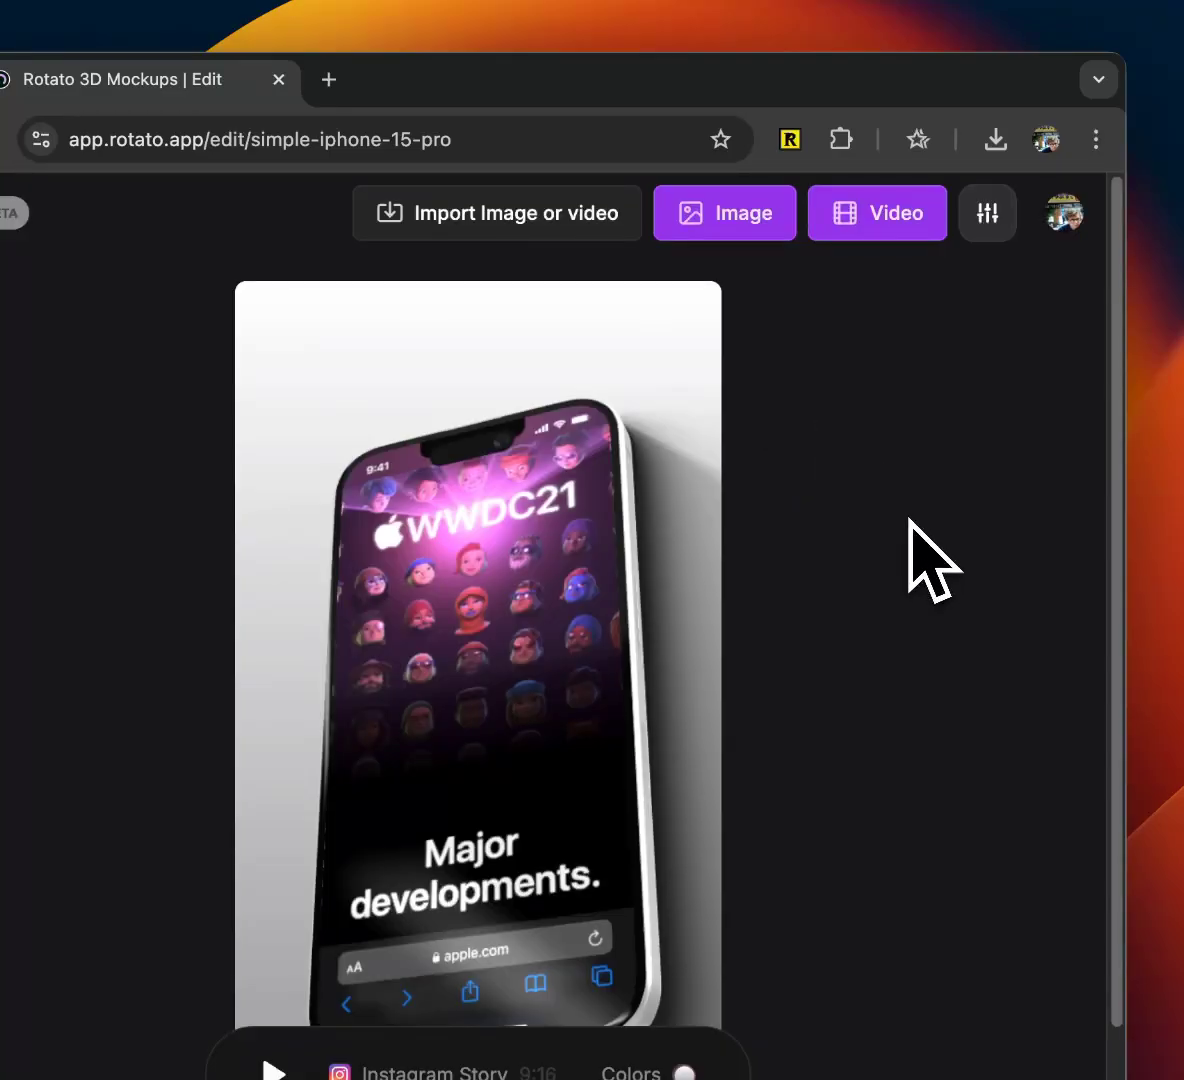